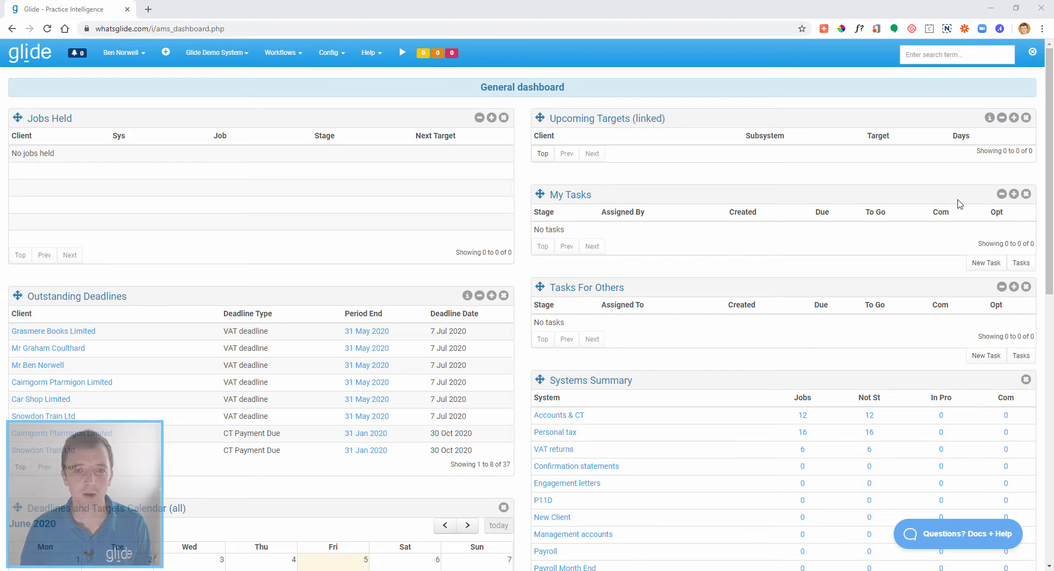
Open Grasmere Books Limited from the Client WIP Analysis report and start raising a new bill for this client.
left_click(218, 55)
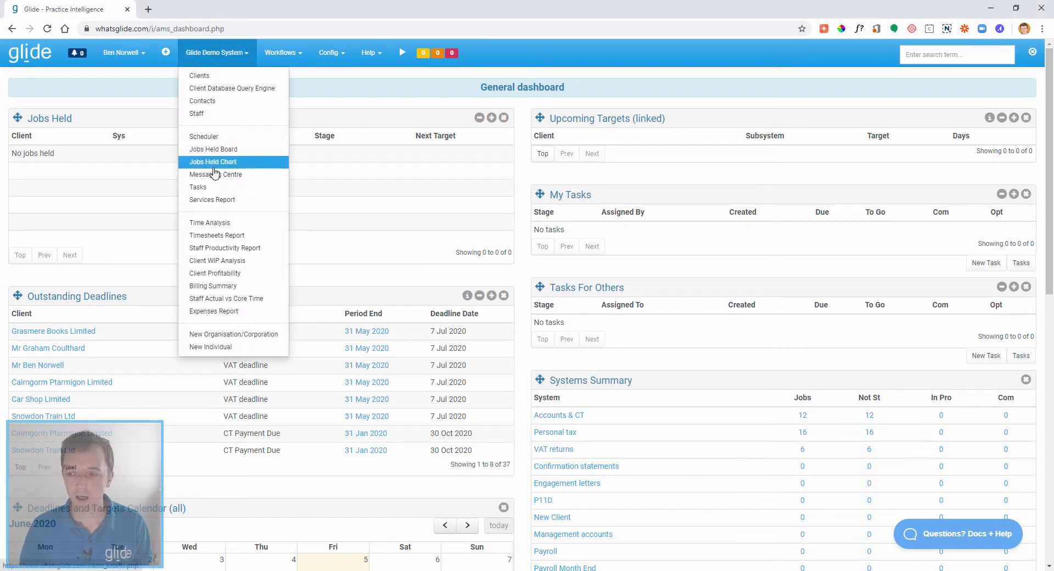
left_click(217, 260)
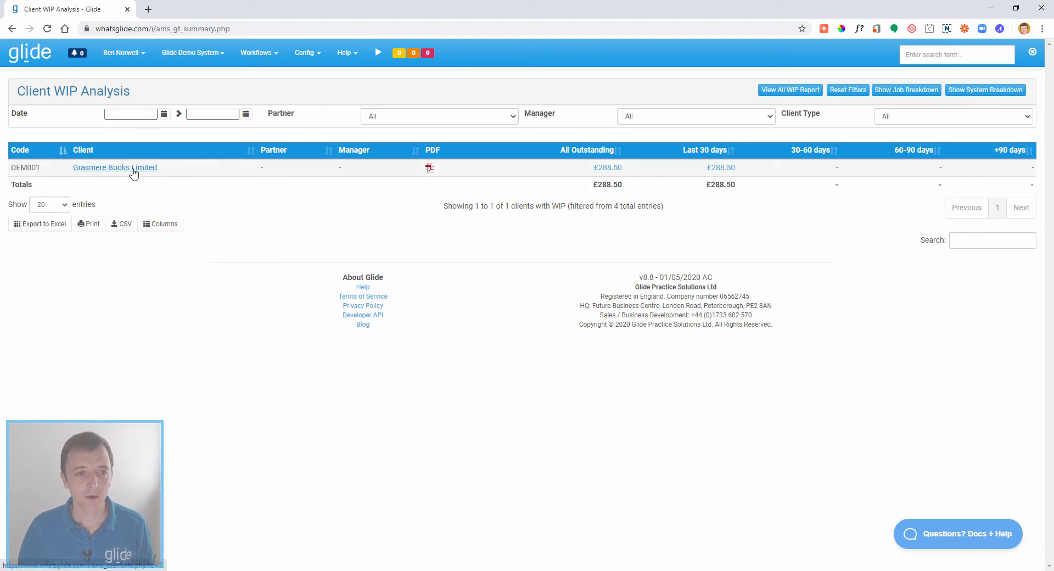
left_click(133, 171)
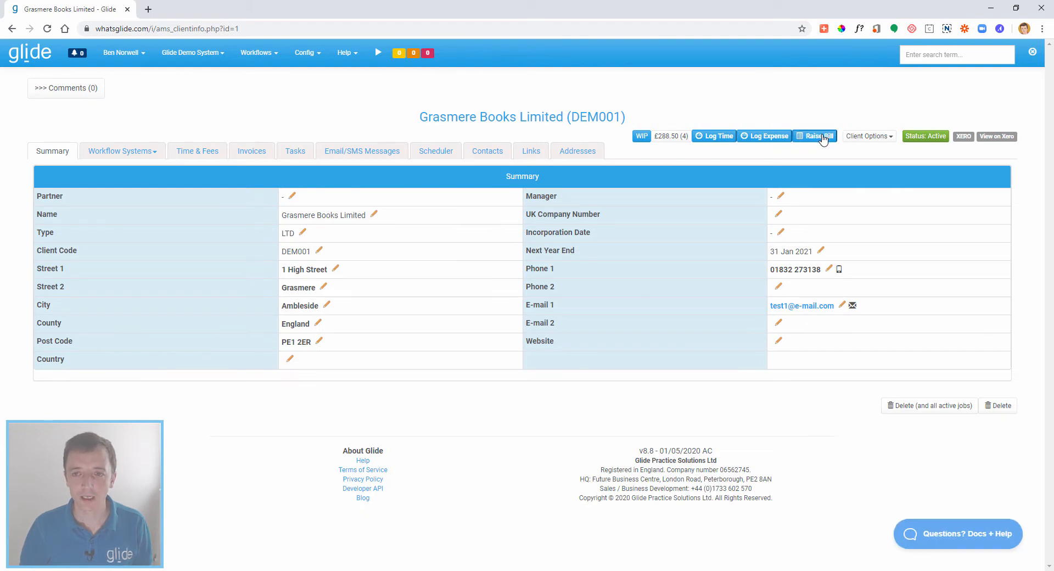
left_click(822, 137)
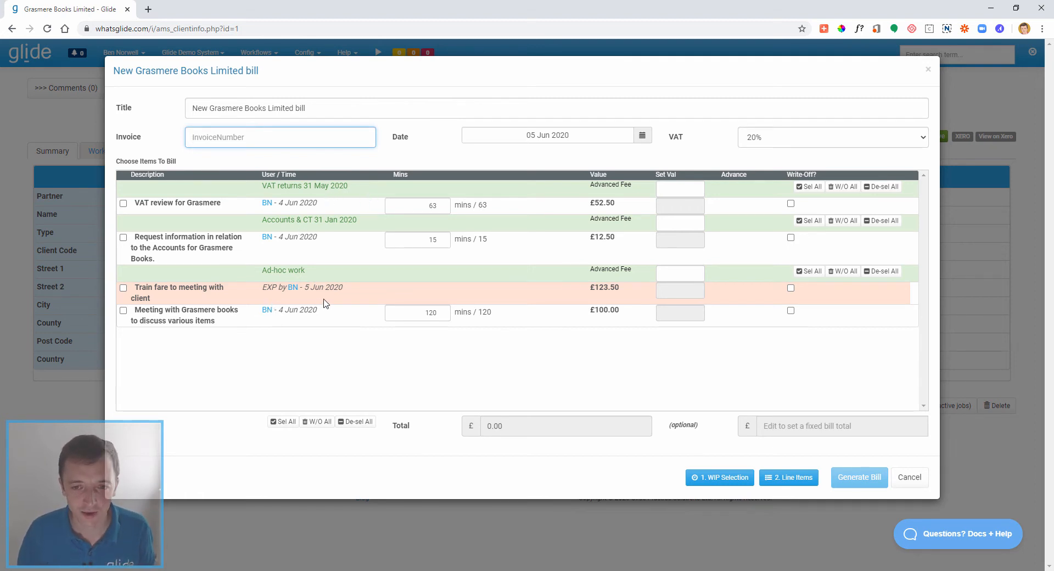
Select all Ad-hoc work items for billing and set the fixed bill total to £250.
left_click(801, 278)
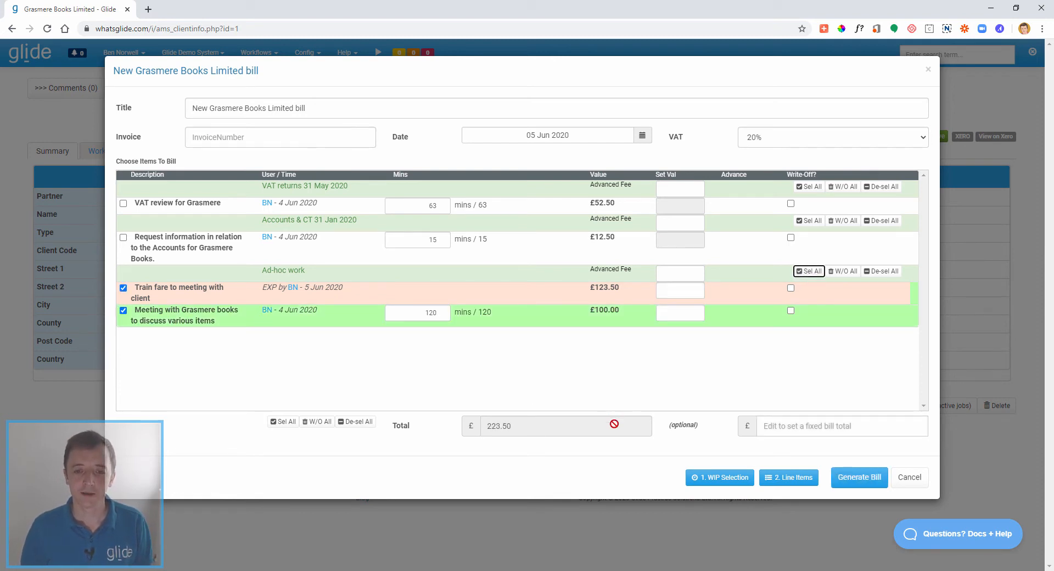
left_click(777, 426)
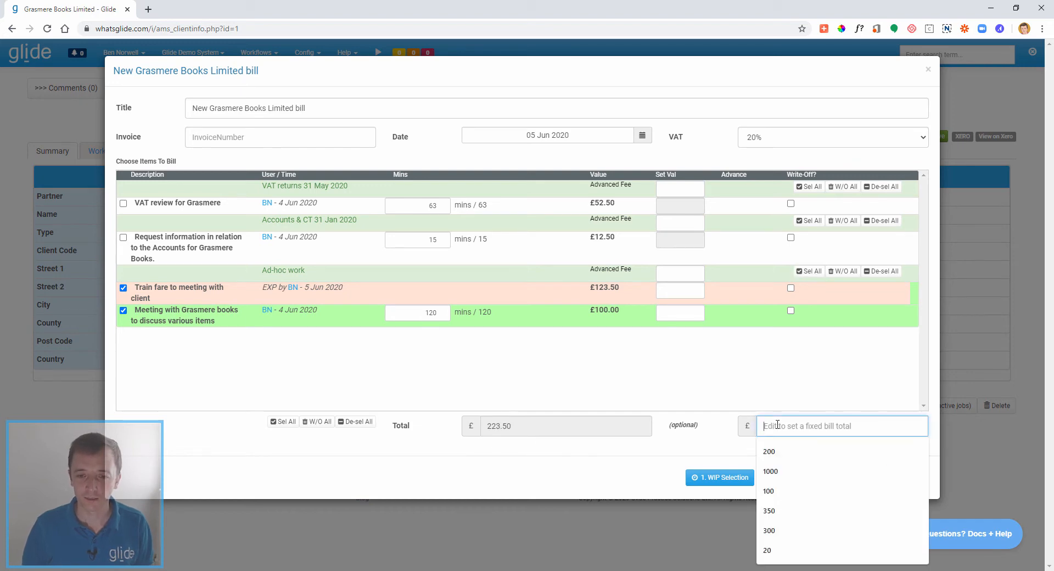
type("250")
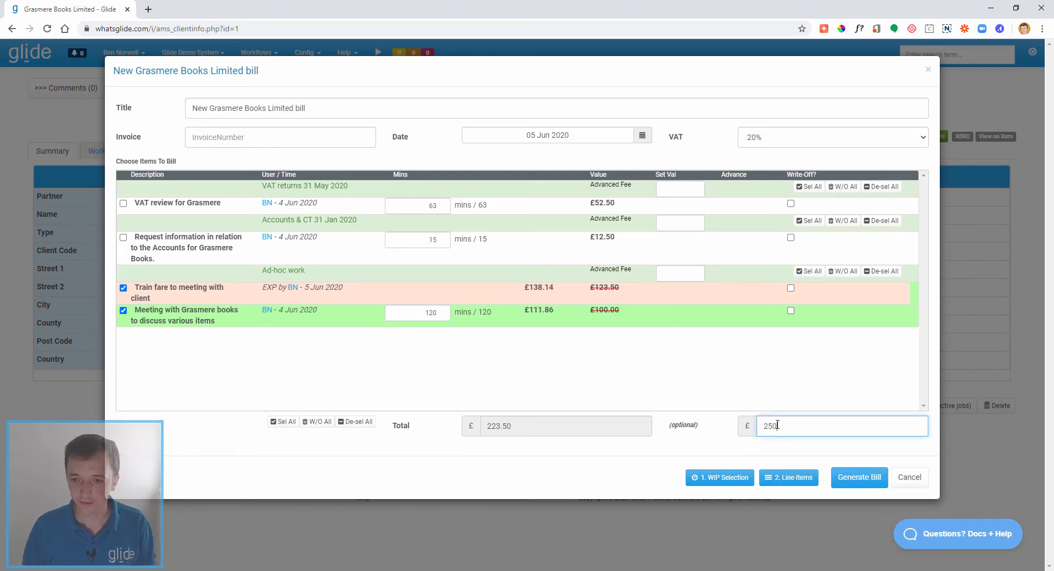
left_click(722, 440)
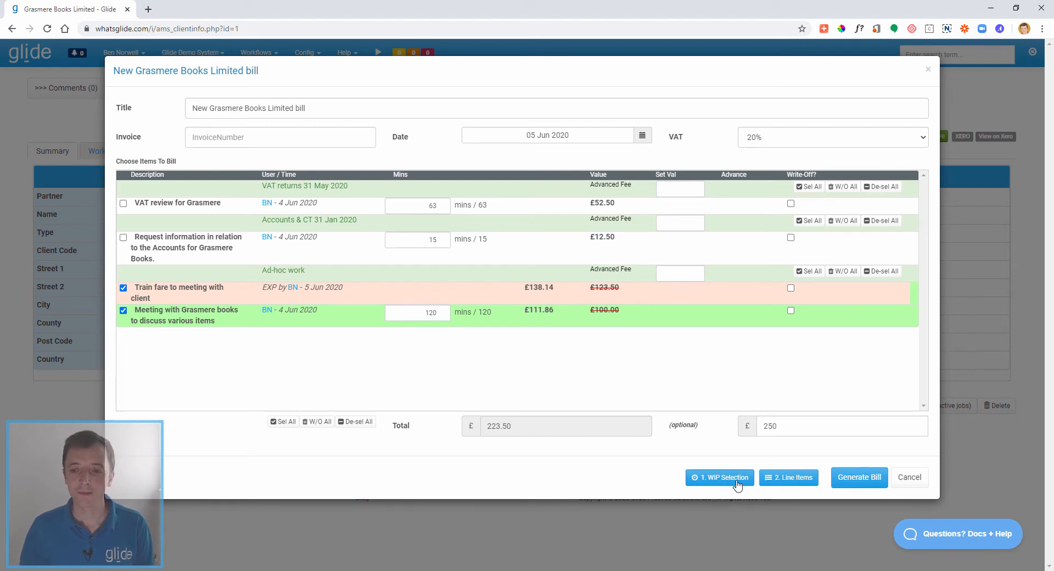
Describe the bill's first line item as "Accounts" and set its value to £100.
left_click(796, 481)
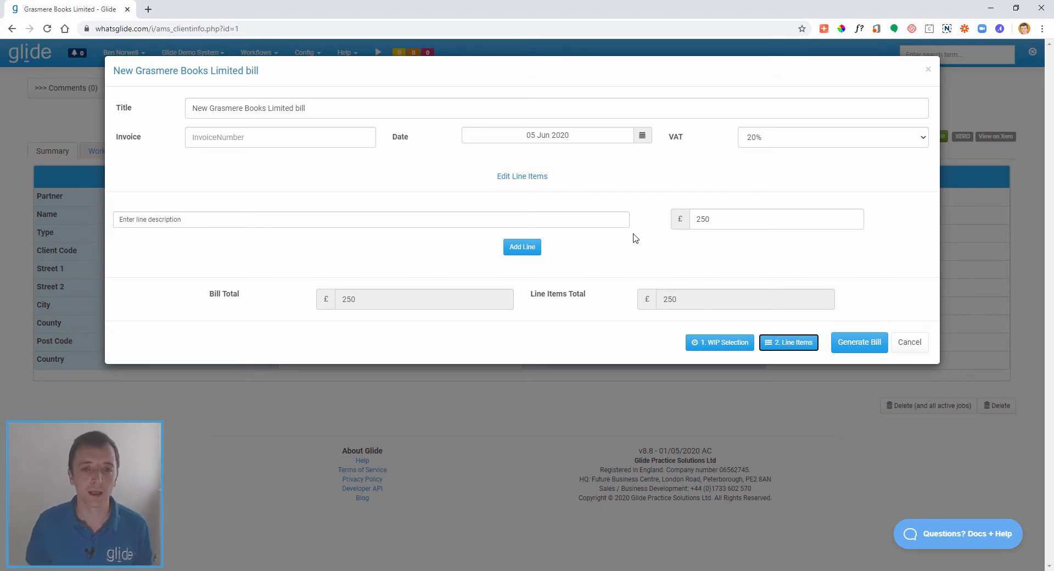
left_click(223, 219)
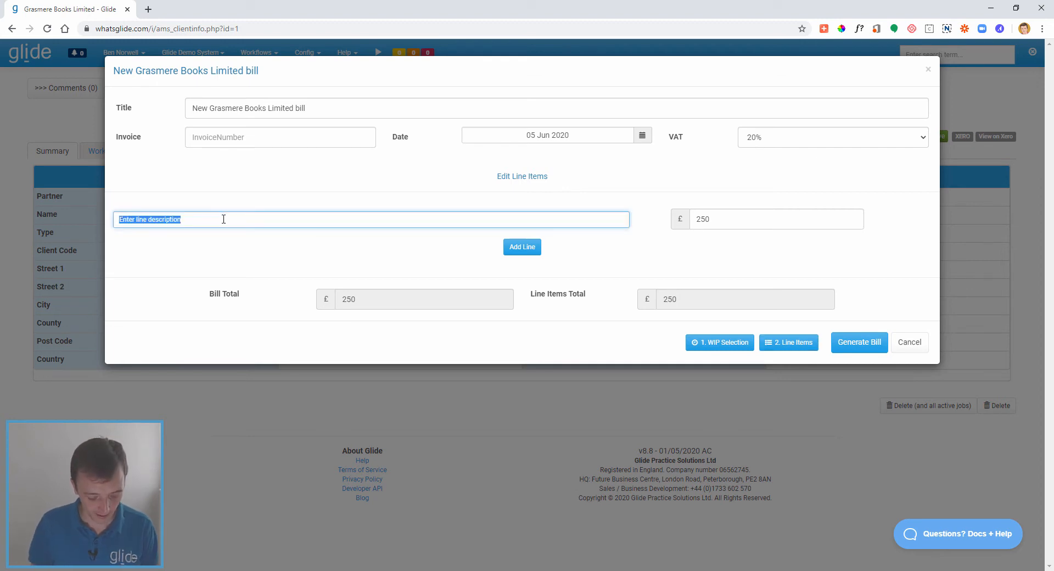
type("Accounts")
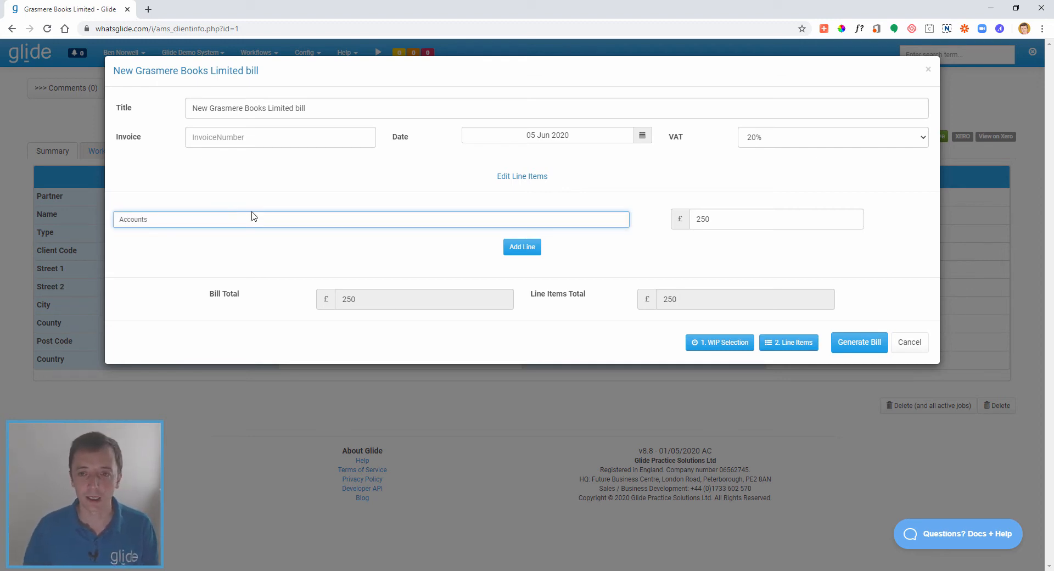
left_click(720, 216)
double_click(719, 217)
type("1")
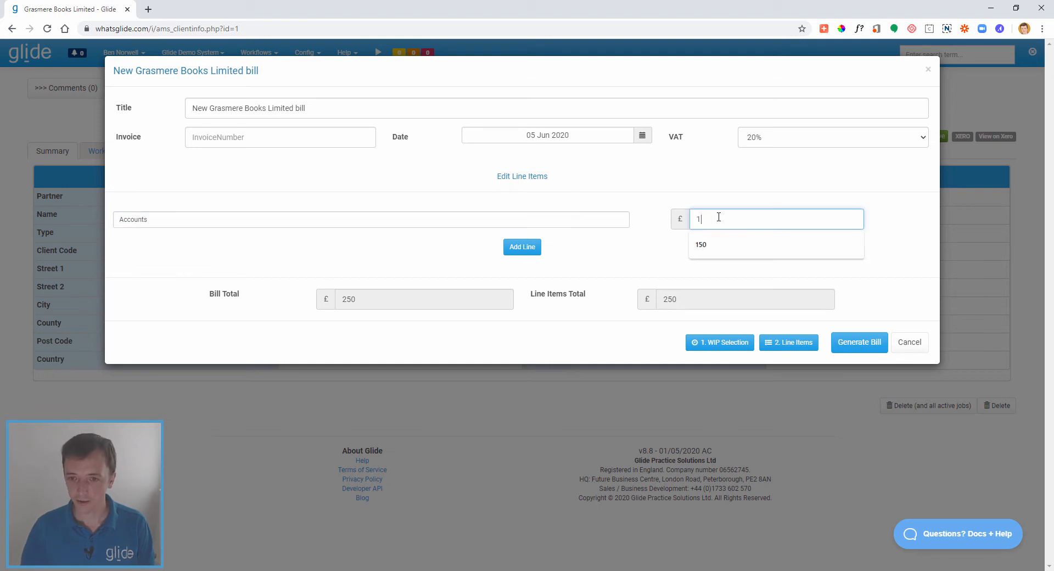
type("00")
Add a second line item "Tax" with a value of £150 and generate the bill.
left_click(530, 249)
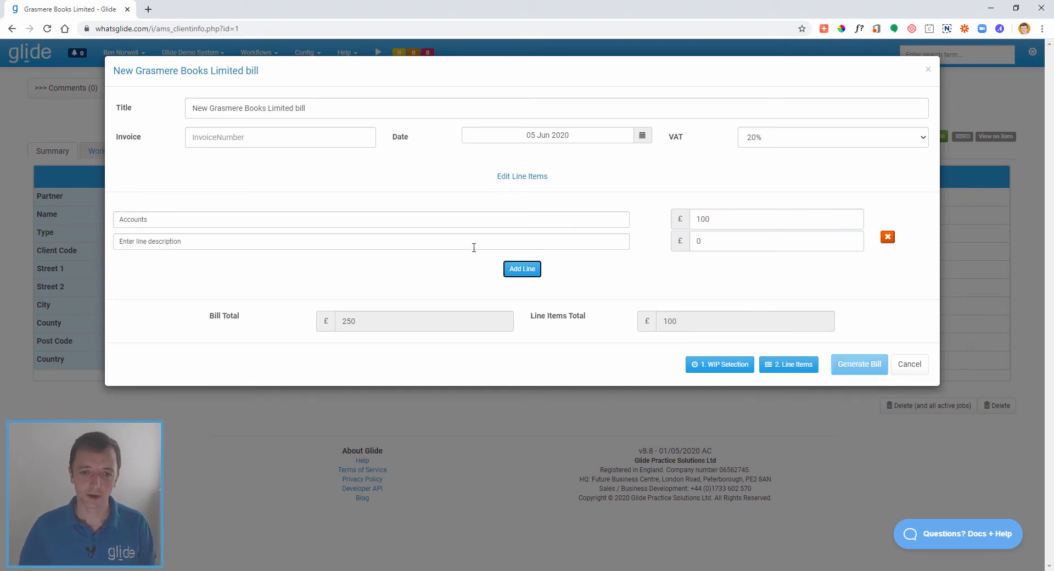
double_click(468, 246)
triple_click(467, 241)
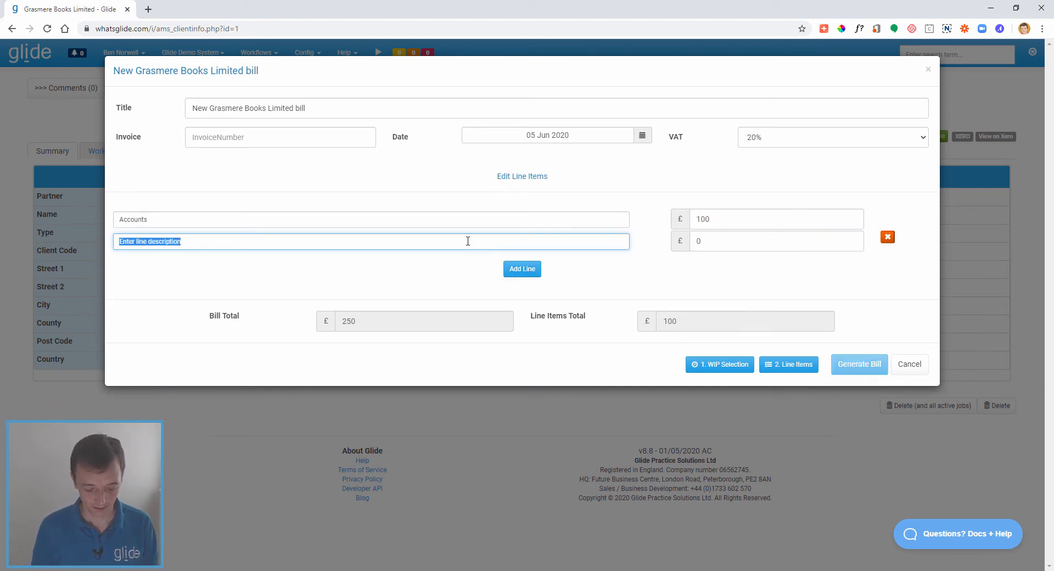
type("Tax")
key("Tab")
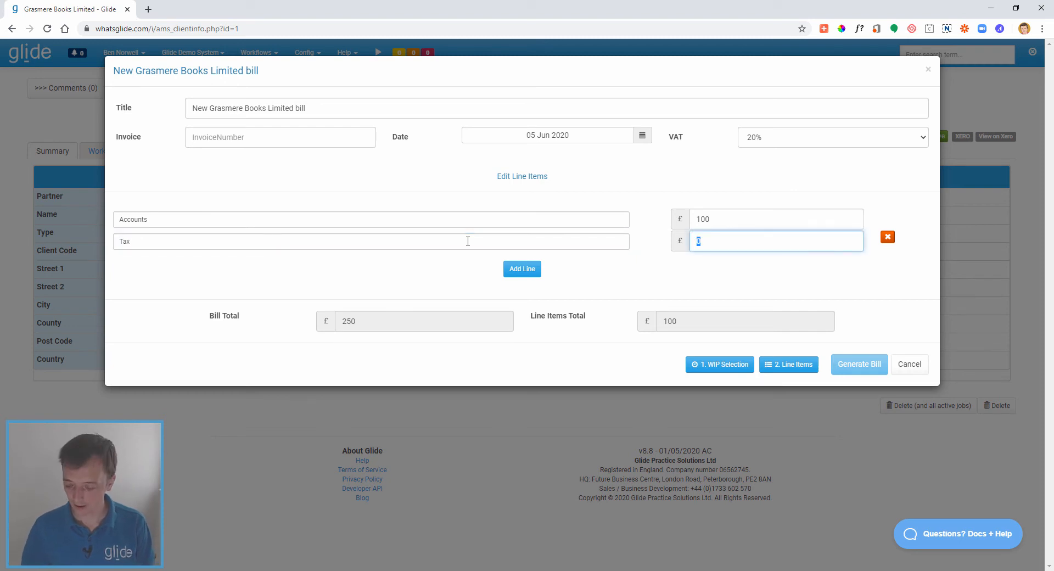
type("150")
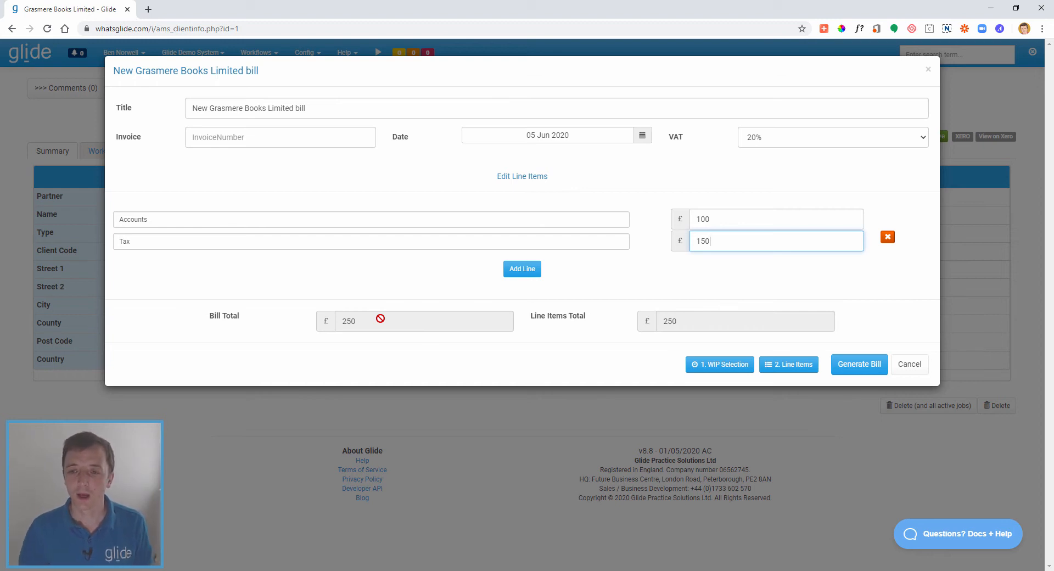
left_click(863, 367)
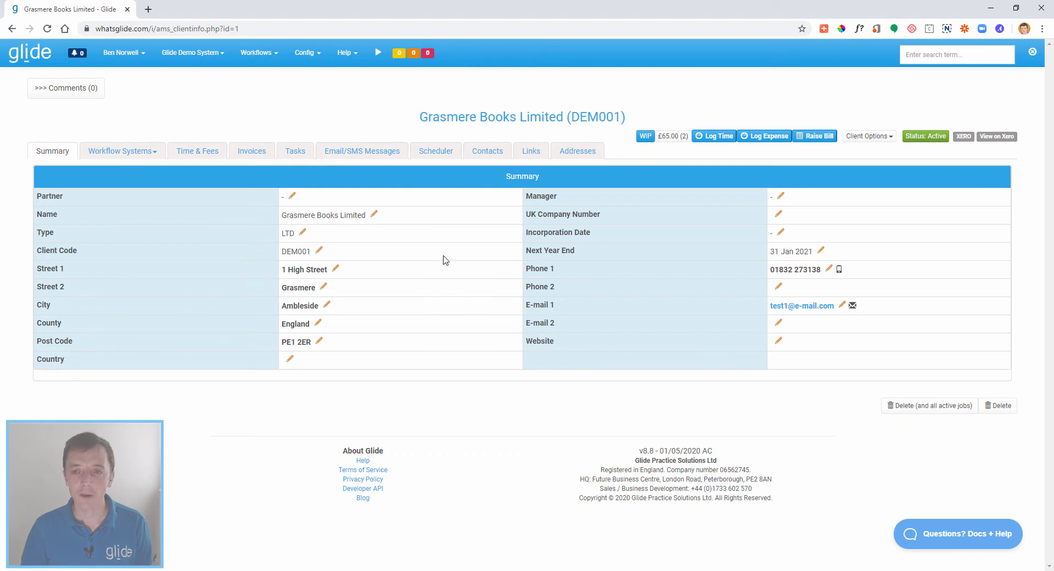
Open the client's invoice INV-0002 in Xero from the invoice list and view its sending options.
left_click(253, 153)
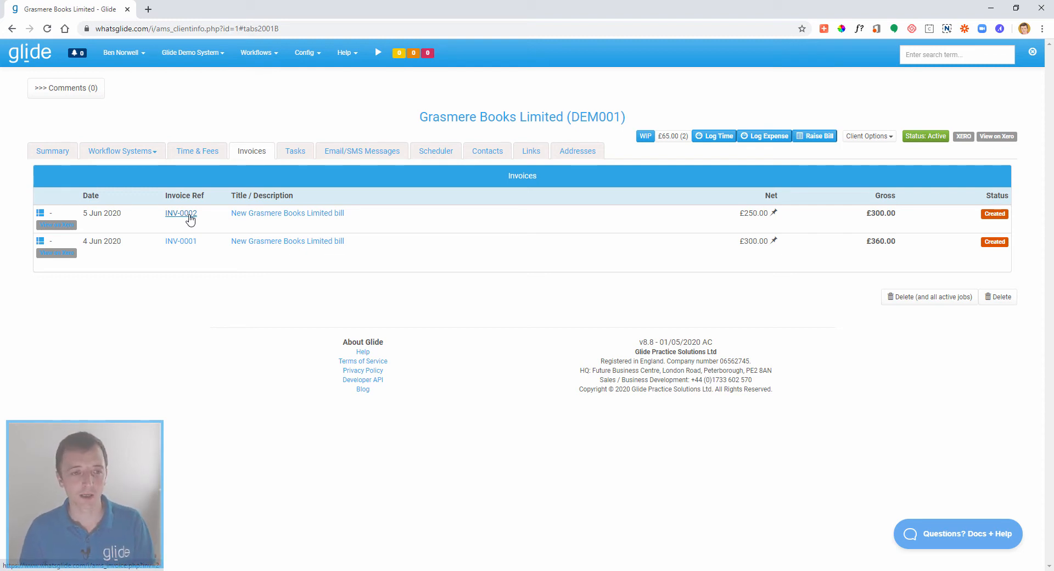
left_click(58, 225)
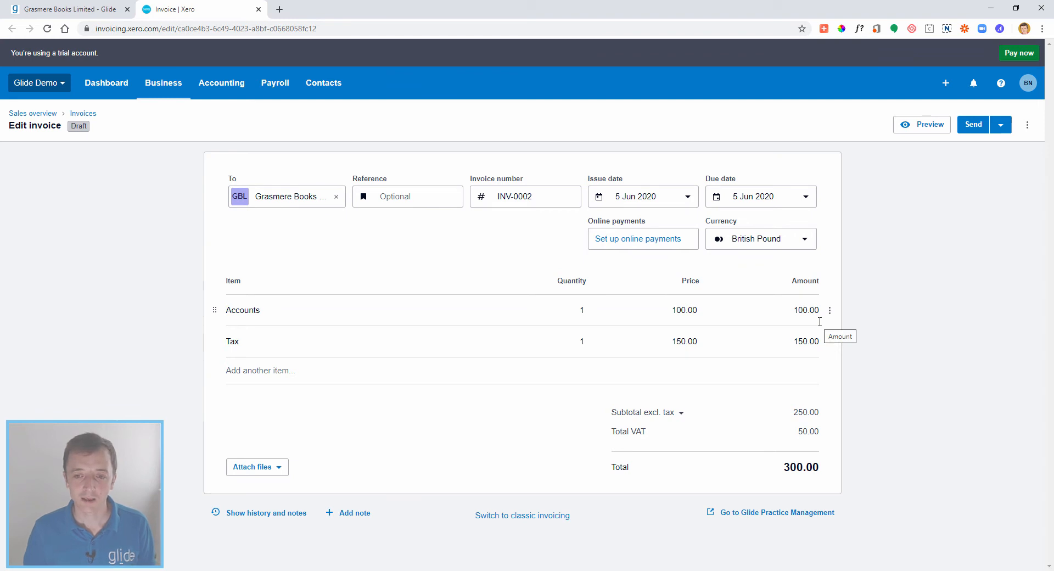
left_click(1004, 125)
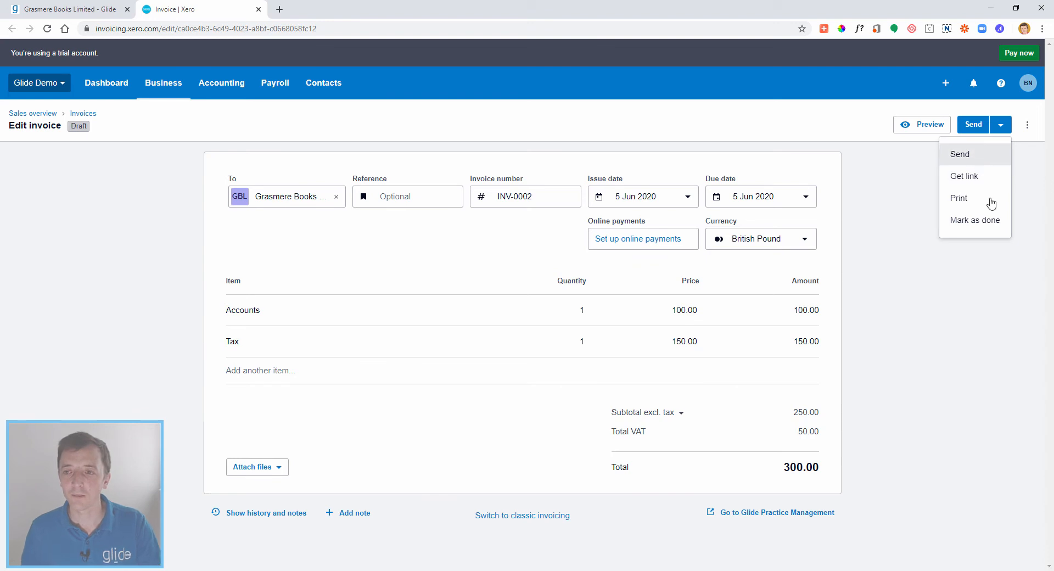
left_click(941, 291)
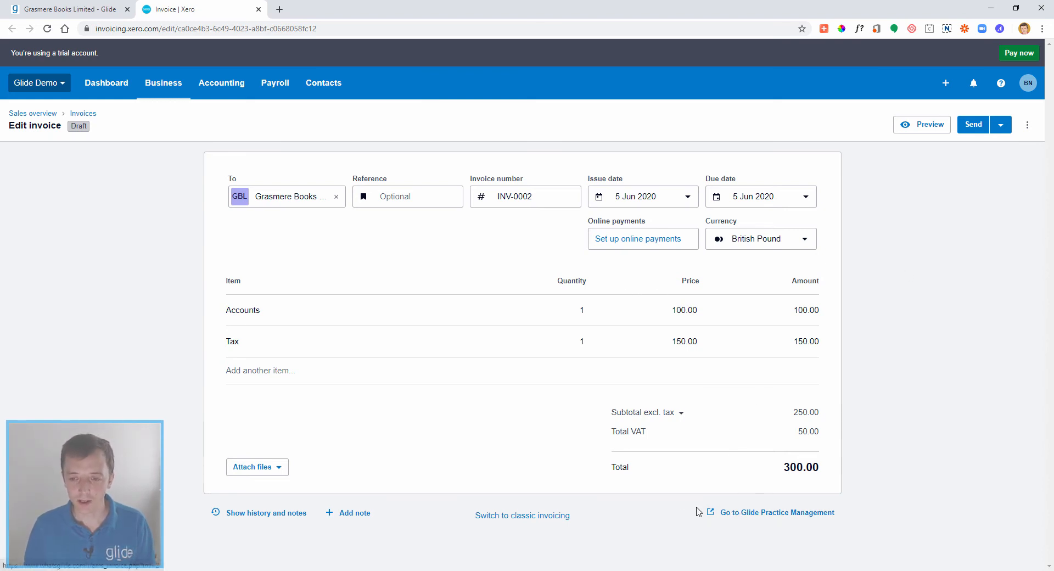
View the invoice's analysis in Glide Practice Management through its Xero link, close it and return to the client's invoice list.
left_click(770, 518)
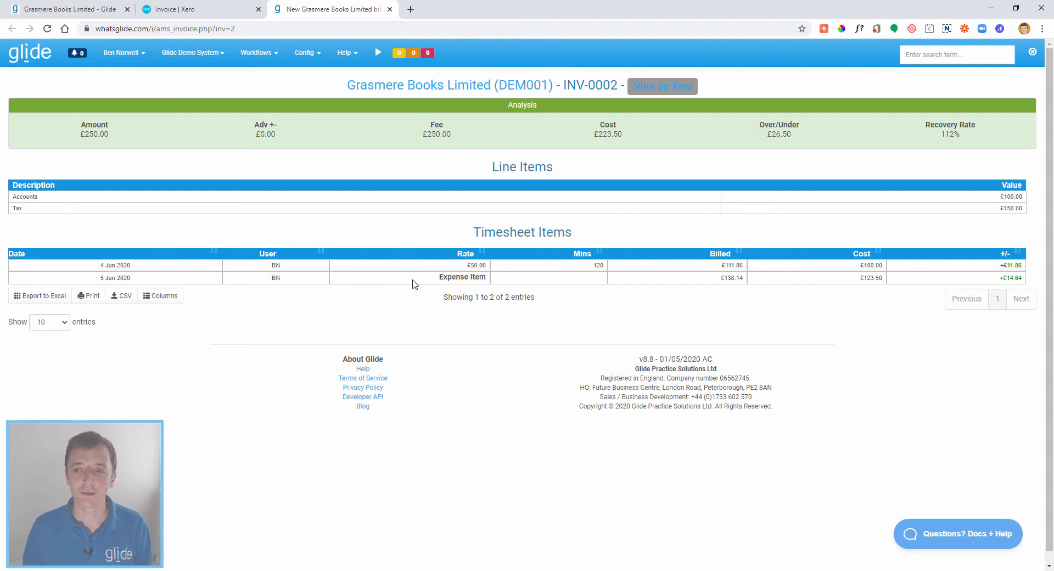
left_click(389, 9)
left_click(76, 7)
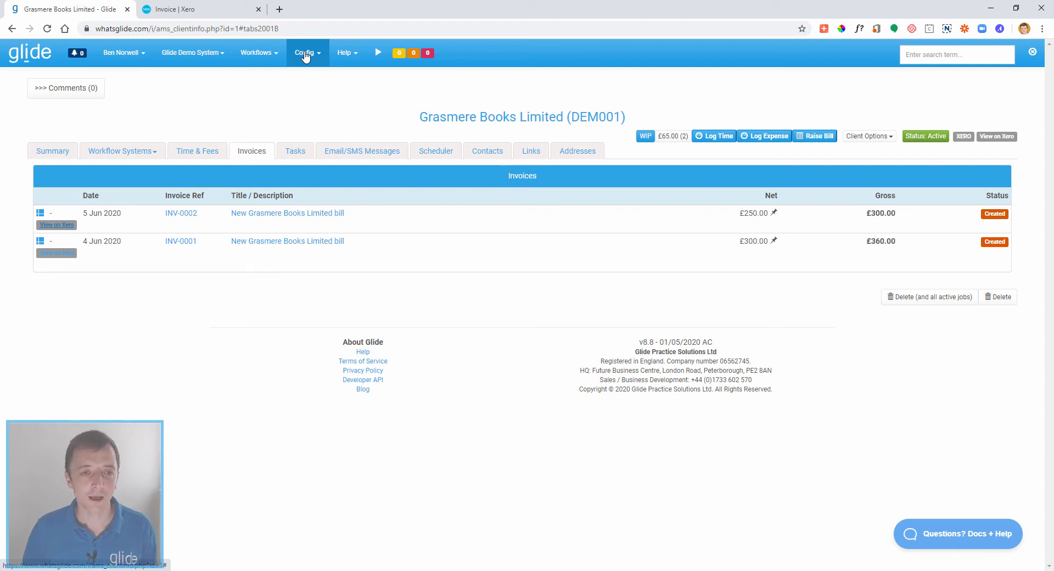
Enable pulling Xero generated bills into Glide every morning at 6am in the Xero integration settings.
left_click(304, 55)
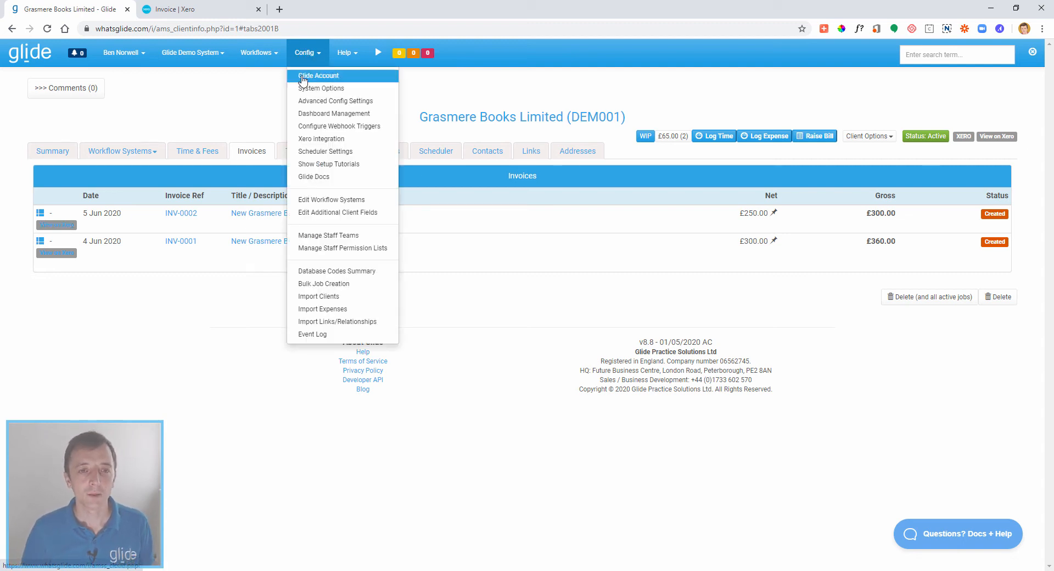
left_click(335, 140)
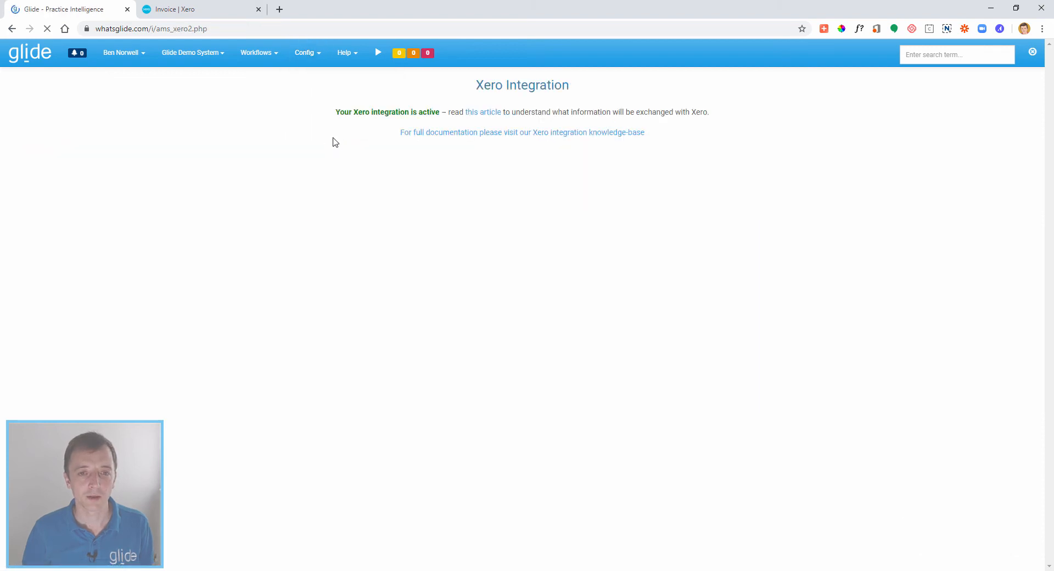
scroll(324, 155, "down", 2)
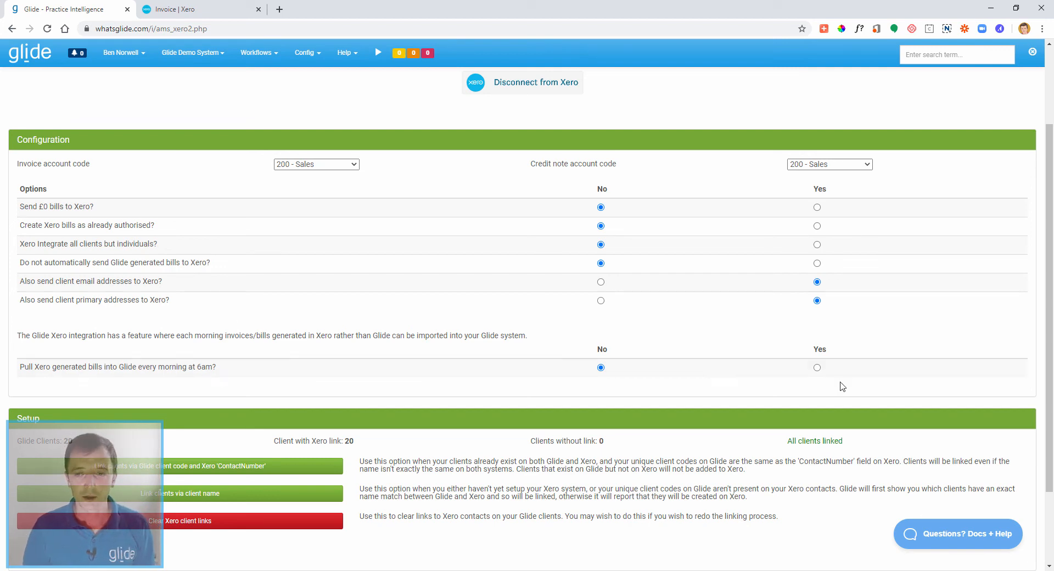
left_click(817, 368)
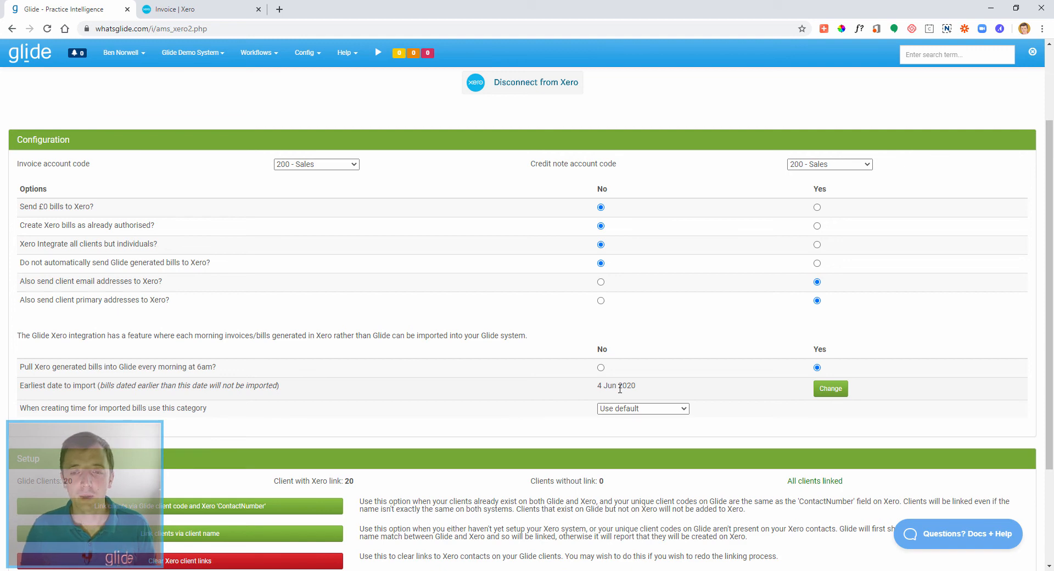
Check the earliest date to import and the time categories available for imported bills.
left_click_drag(598, 386, 635, 388)
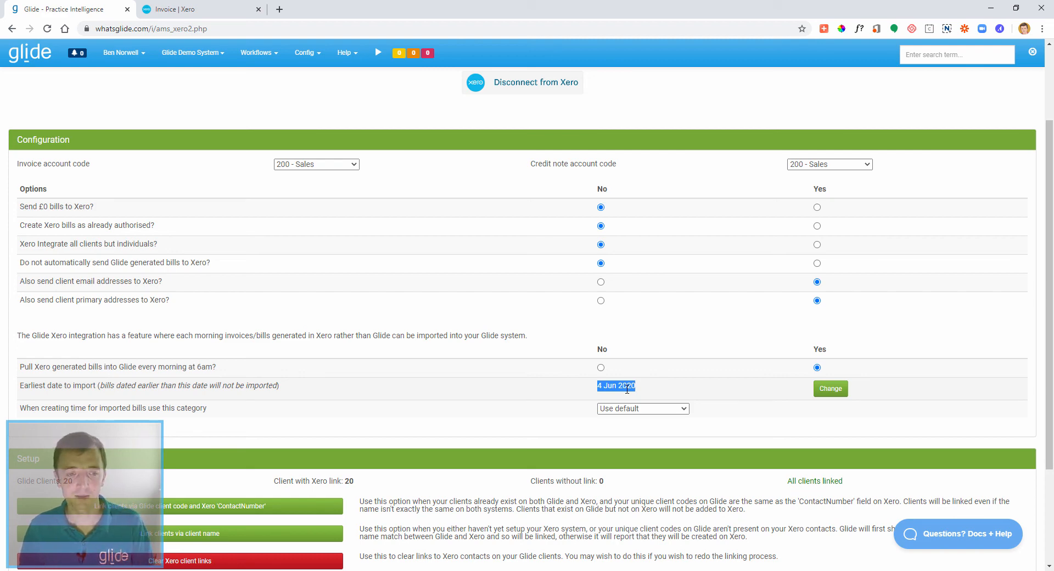
left_click(577, 391)
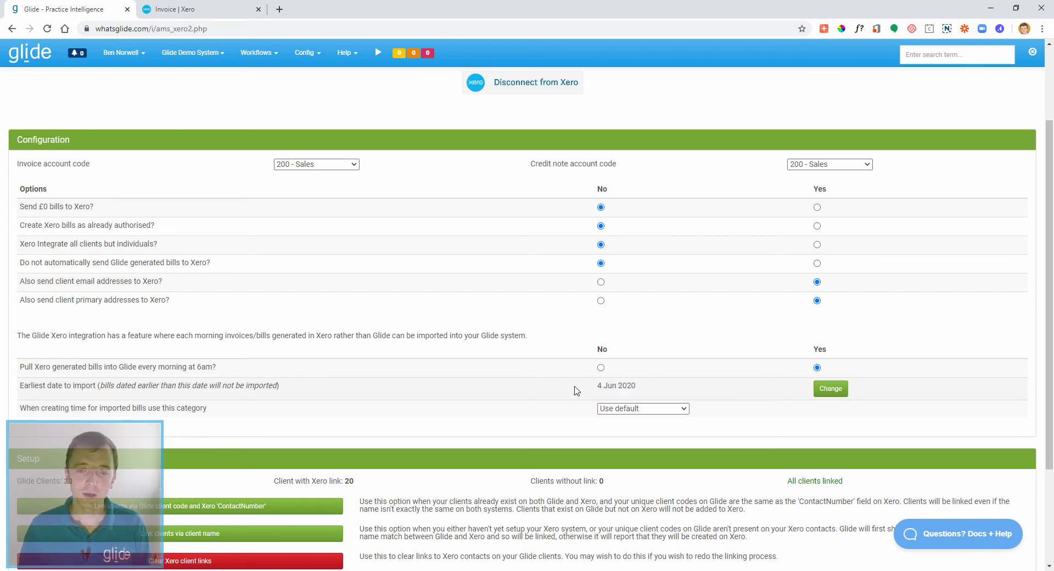
left_click(642, 410)
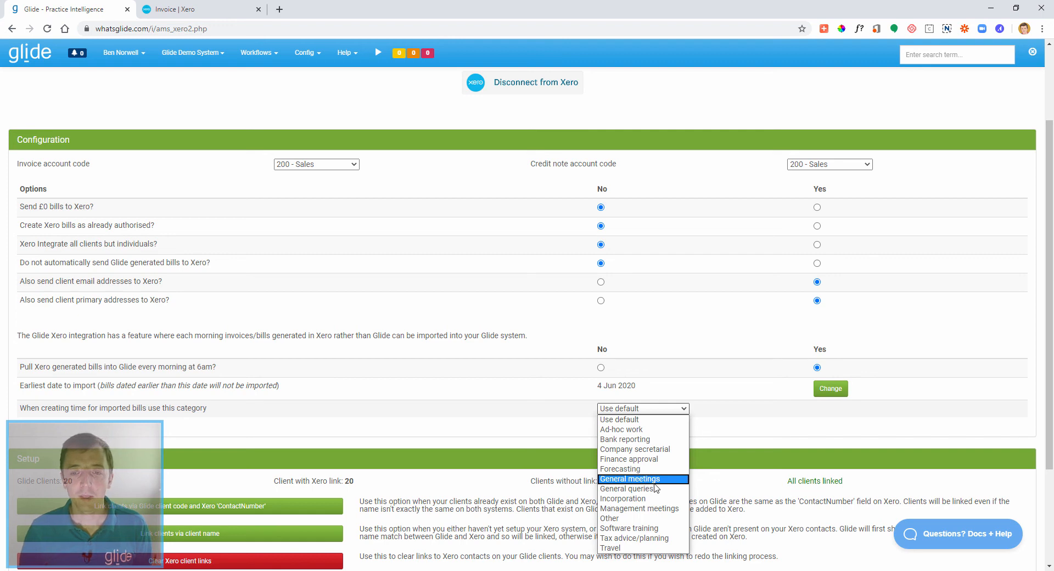
left_click(555, 418)
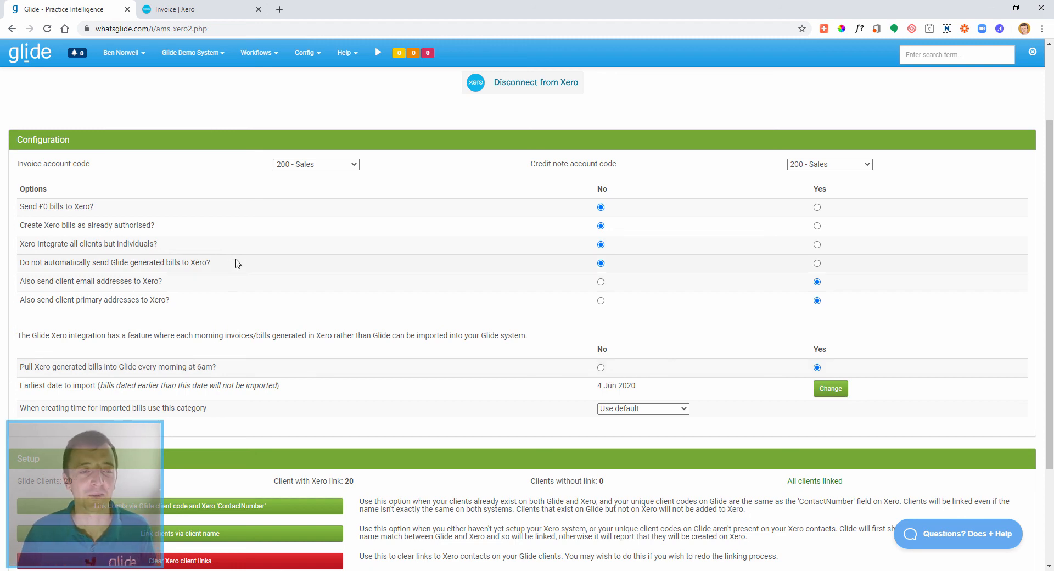
Review the invoice account code and the options for £0 bills, already authorised bills and automatic sending to Xero.
scroll(236, 263, "up", 1)
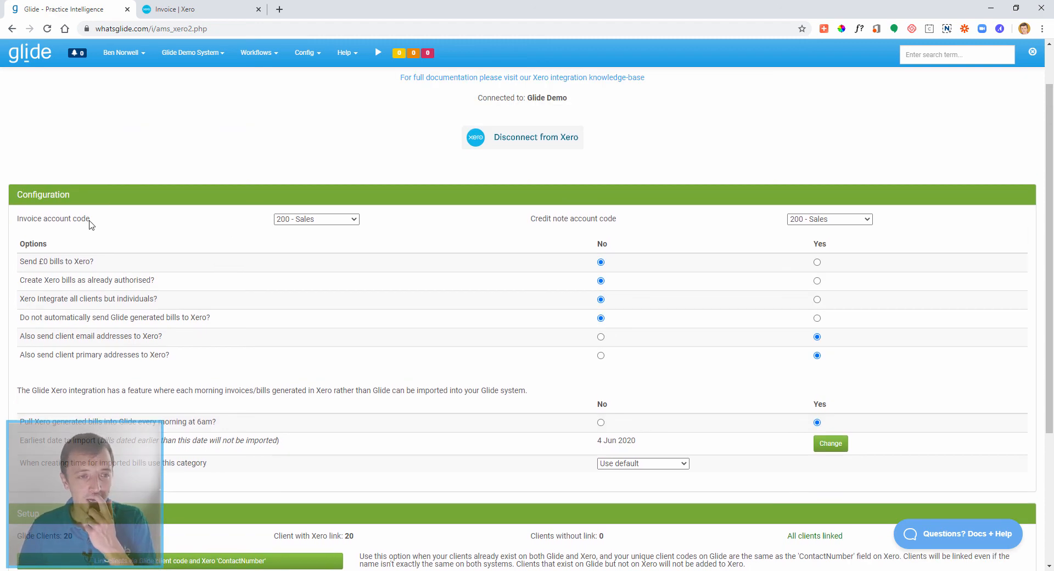
left_click(306, 220)
left_click(233, 219)
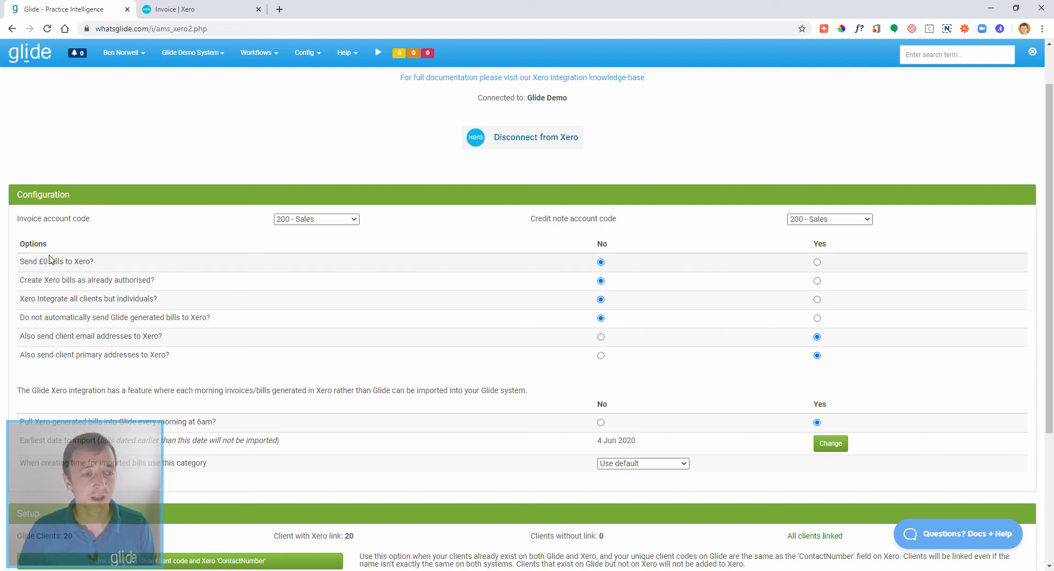
left_click_drag(39, 262, 127, 267)
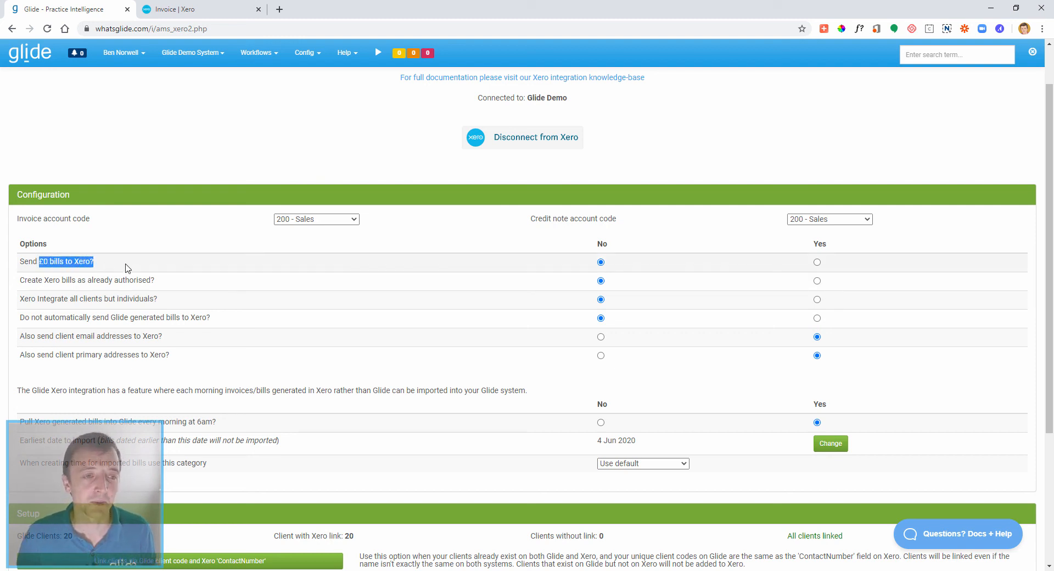
left_click(129, 268)
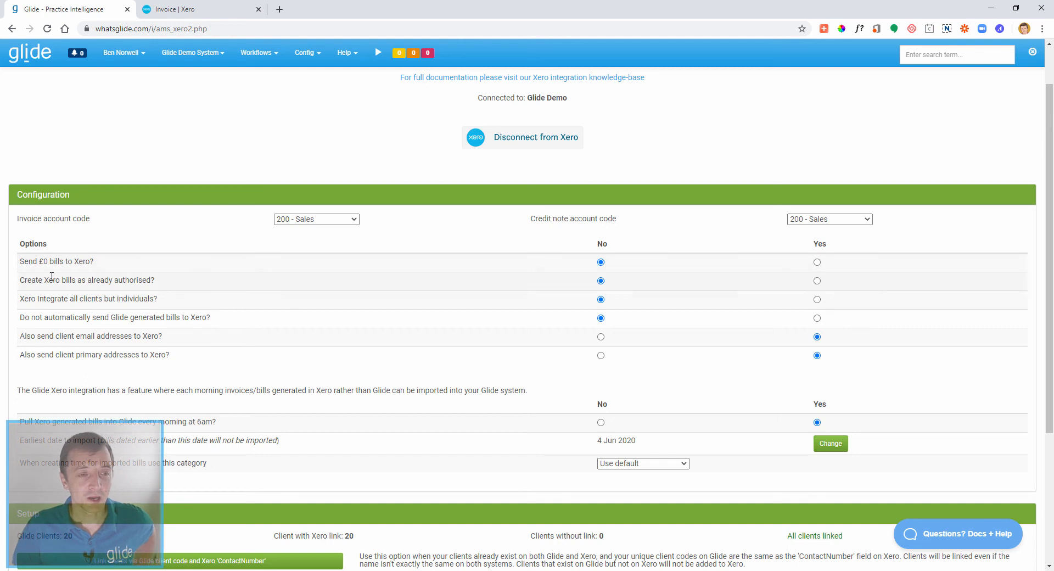
left_click_drag(27, 280, 126, 281)
left_click(173, 282)
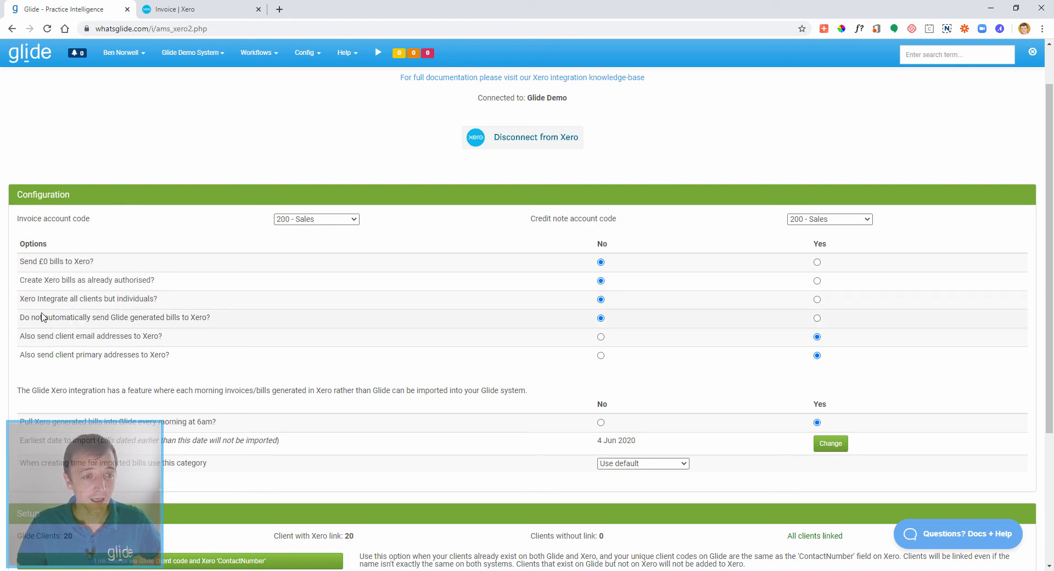
left_click_drag(25, 318, 185, 322)
left_click(231, 321)
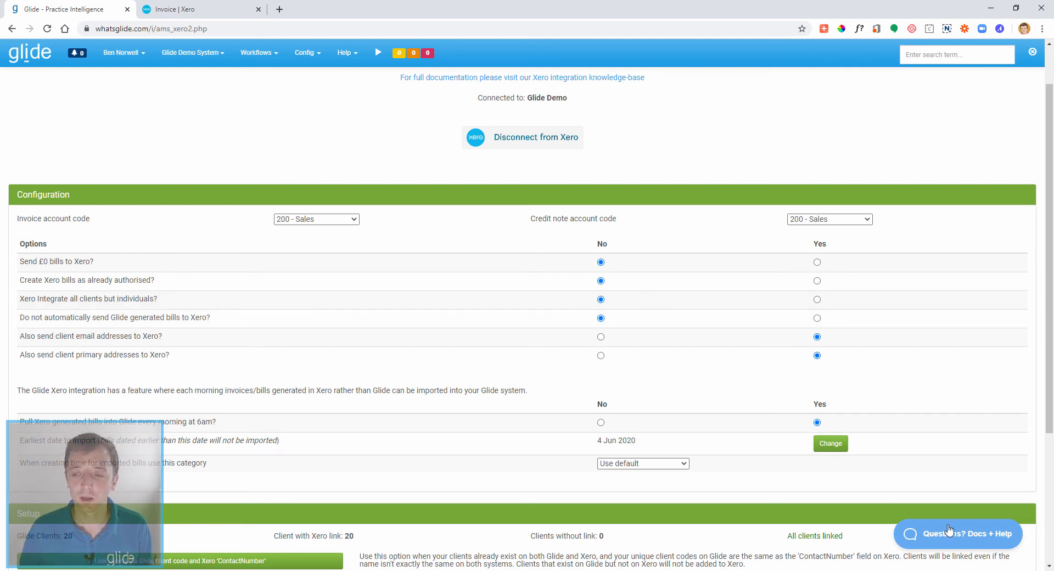
Look at the help widget's instant answers and its Ask section, and close the widget.
left_click(962, 543)
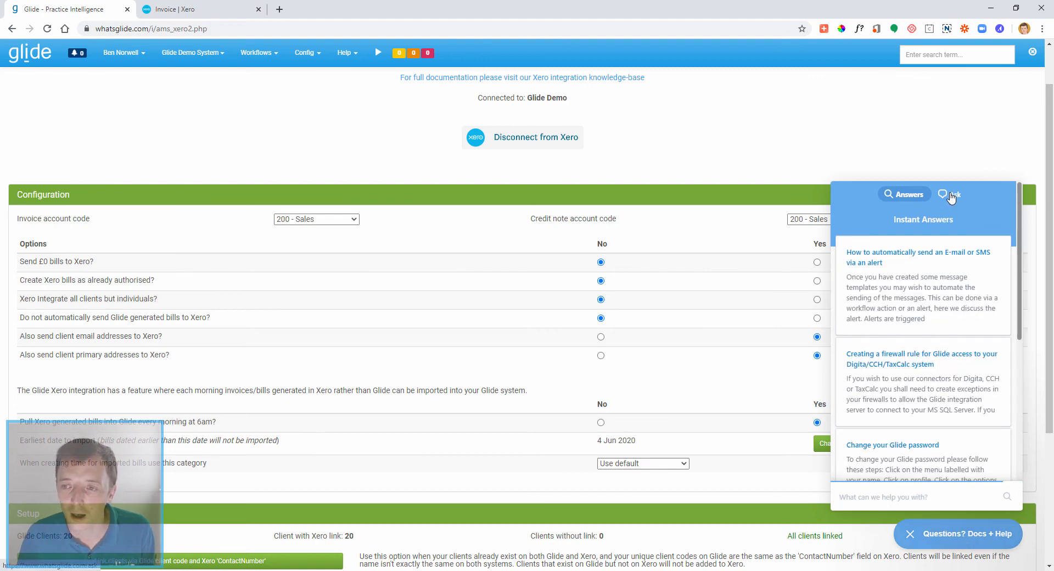
left_click(951, 195)
left_click(944, 537)
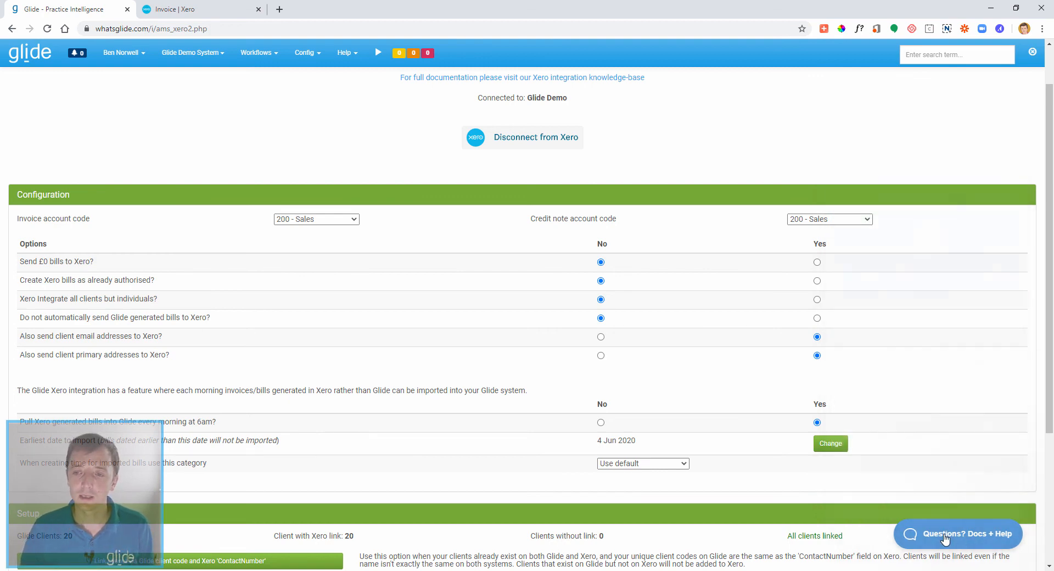